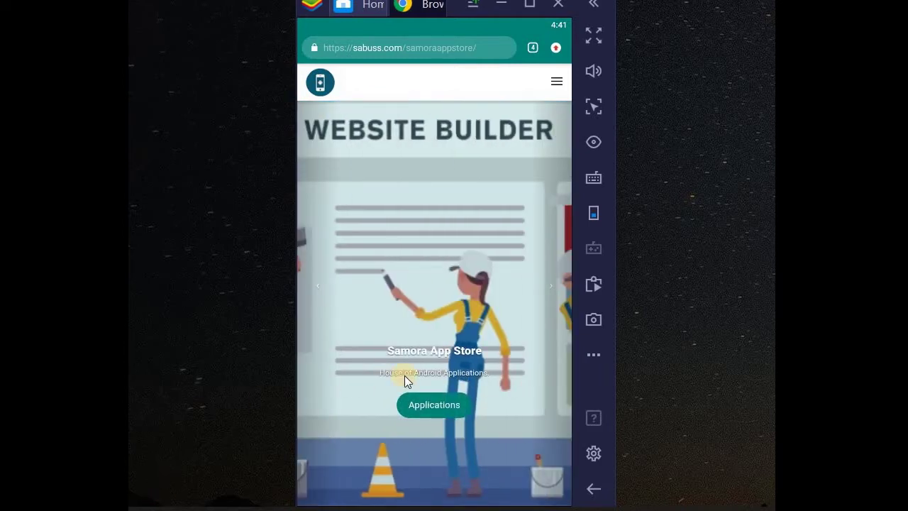
Jump to the Applications list and browse it, ending back at Ibnas General Enterprises
scroll(404, 375, "down", 5)
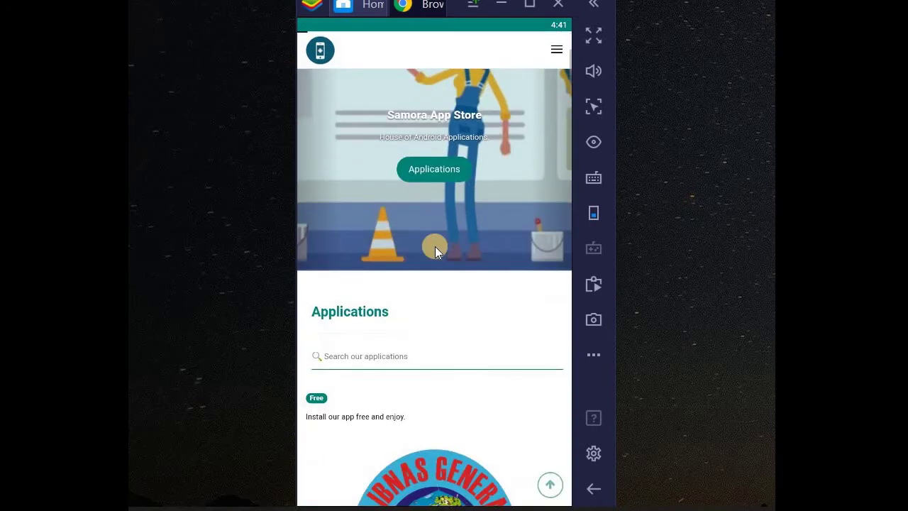
left_click(437, 116)
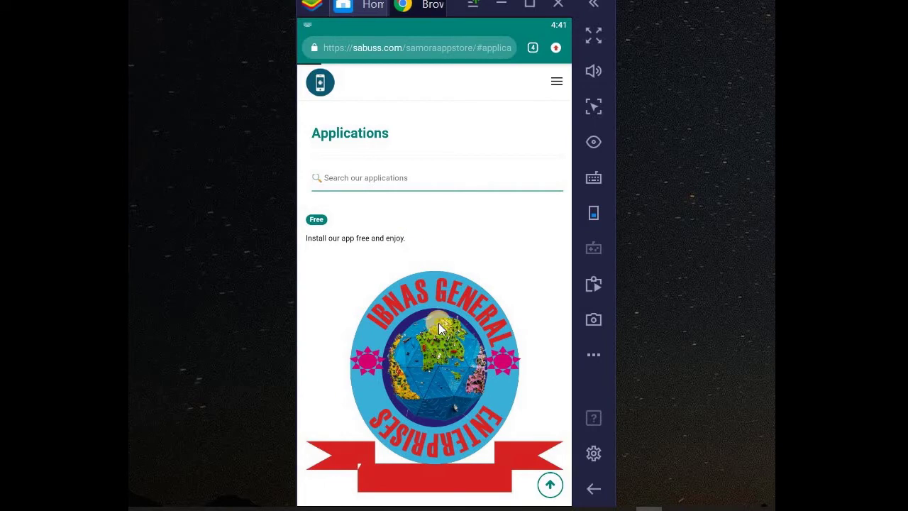
scroll(439, 323, "down", 3)
scroll(438, 323, "up", 8)
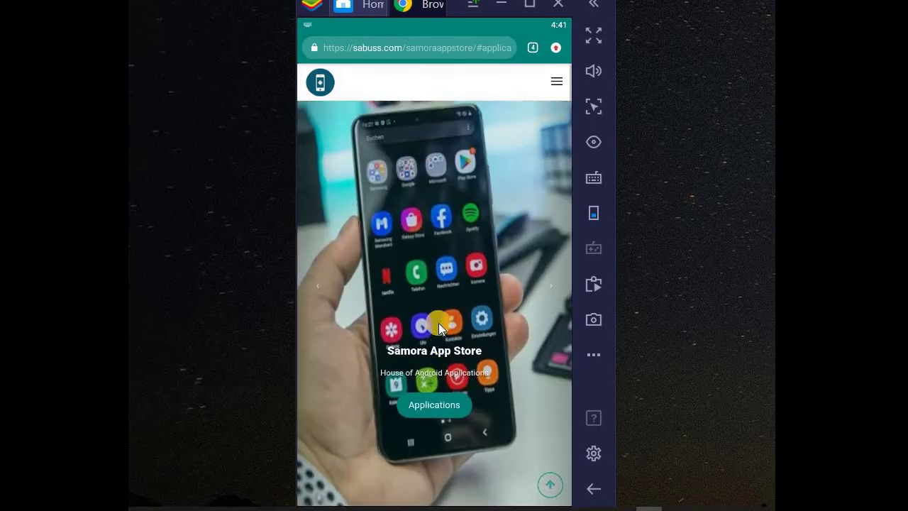
scroll(438, 323, "down", 10)
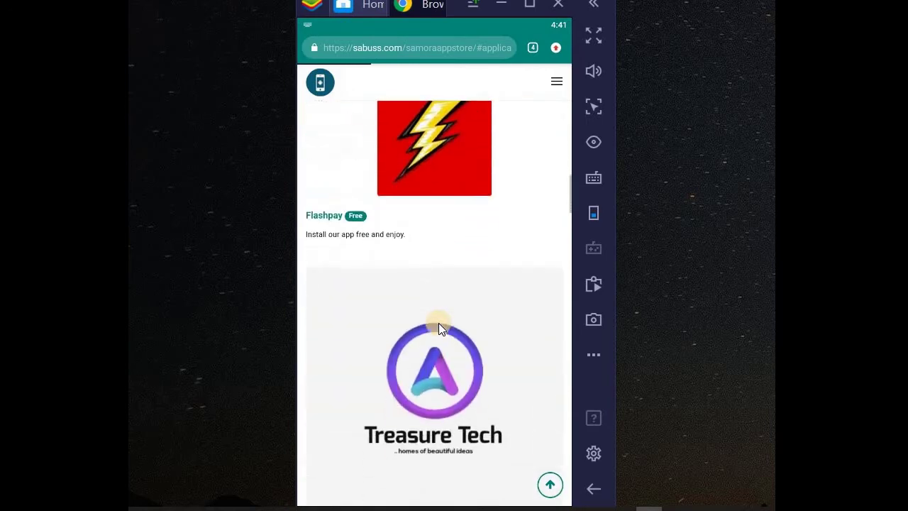
scroll(438, 323, "down", 8)
scroll(438, 322, "up", 2)
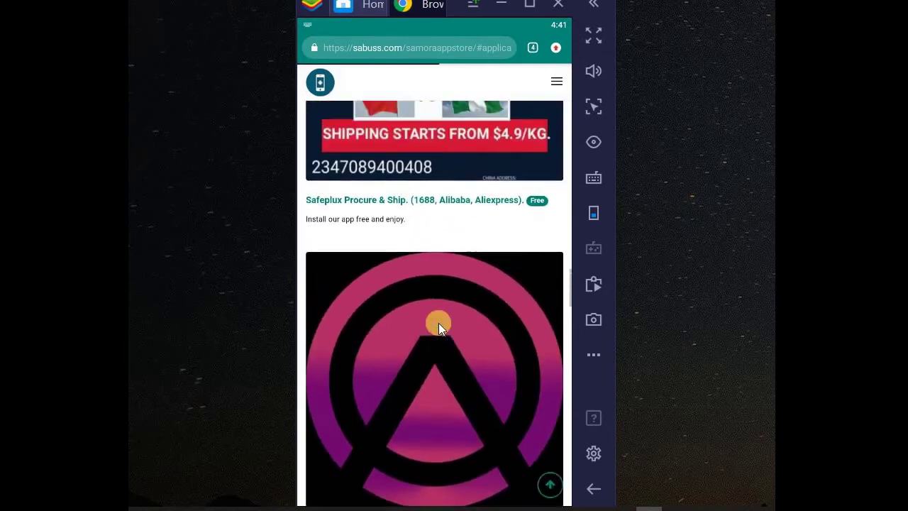
scroll(438, 323, "up", 10)
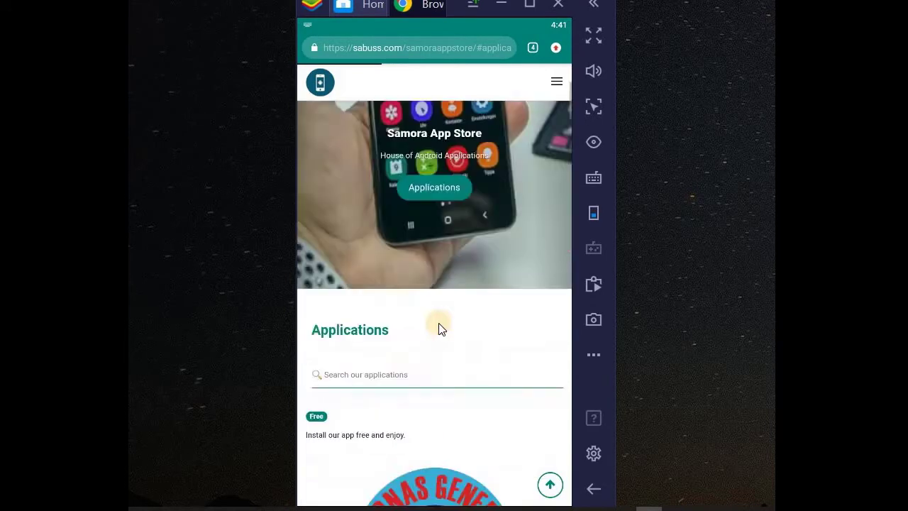
scroll(438, 324, "up", 3)
scroll(439, 325, "down", 8)
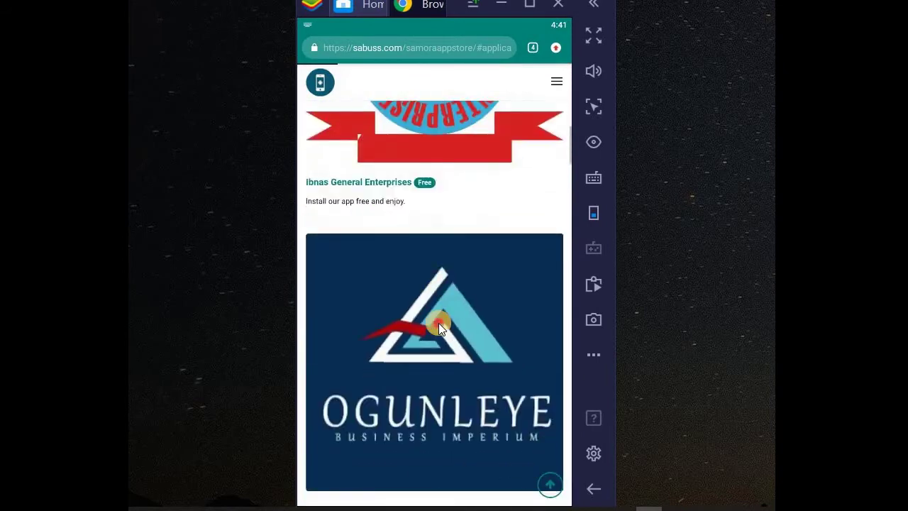
scroll(438, 325, "up", 3)
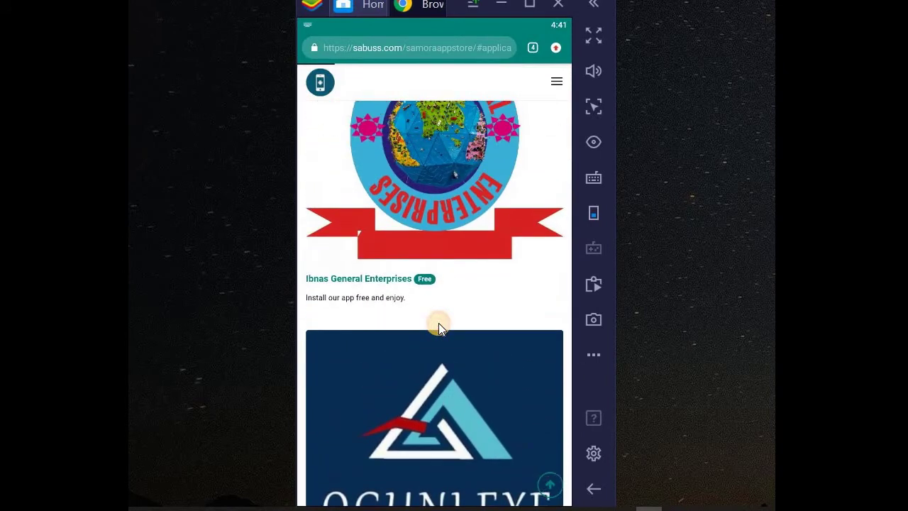
Open the Ibnas General Enterprises app page and start its download
left_click(439, 151)
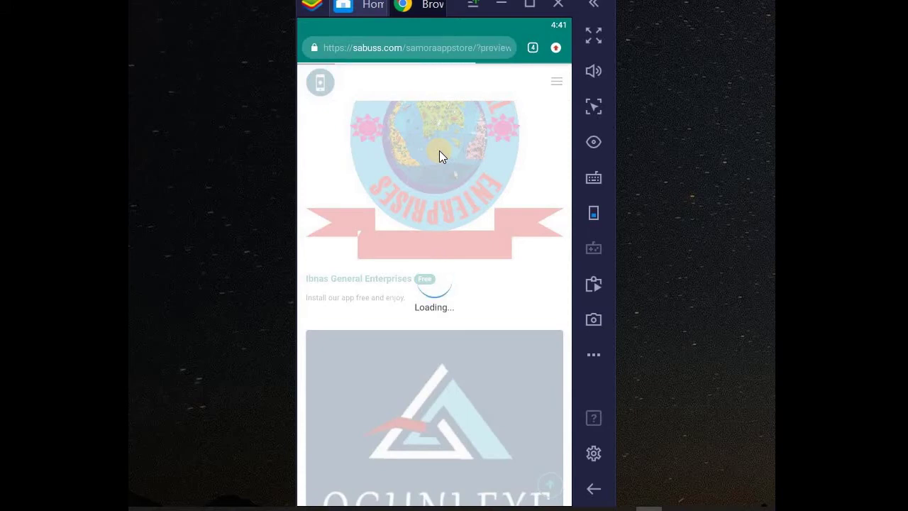
scroll(439, 150, "down", 4)
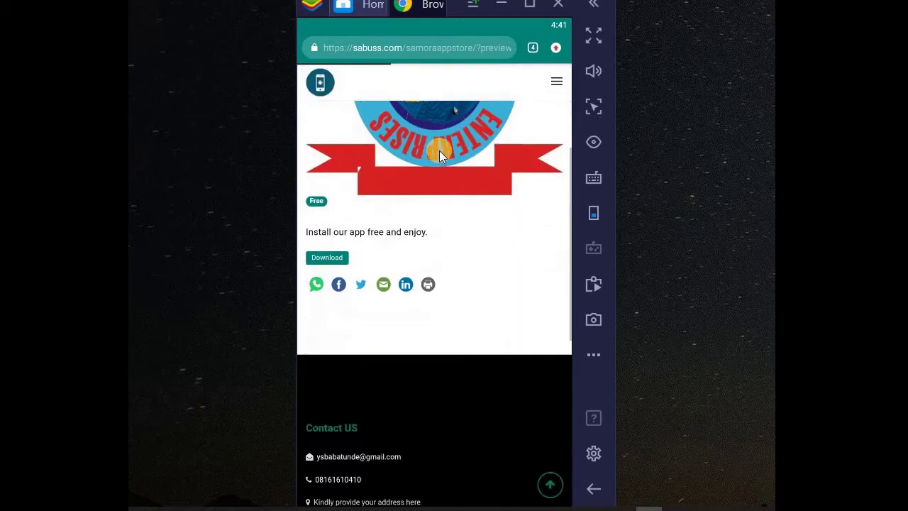
scroll(439, 150, "up", 1)
left_click(321, 376)
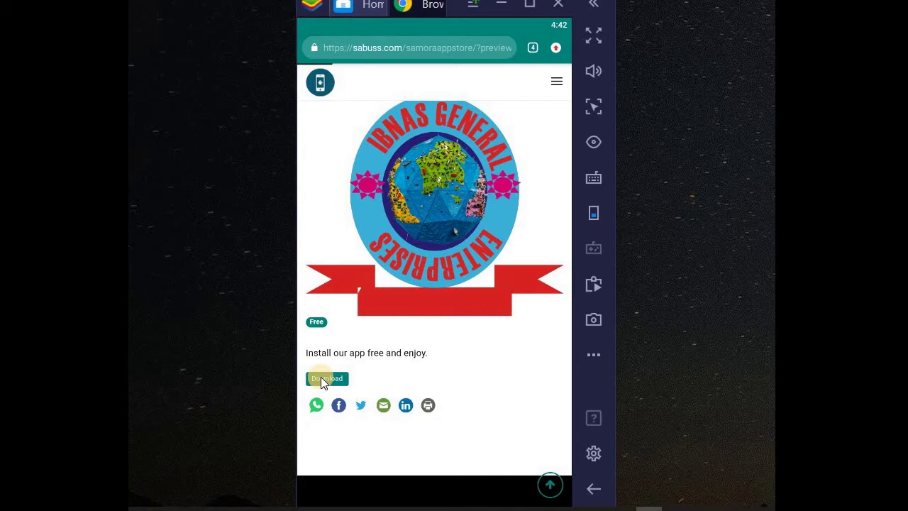
Return to the BlueStacks home screen, close System apps, and launch Google Play Store
left_click(367, 14)
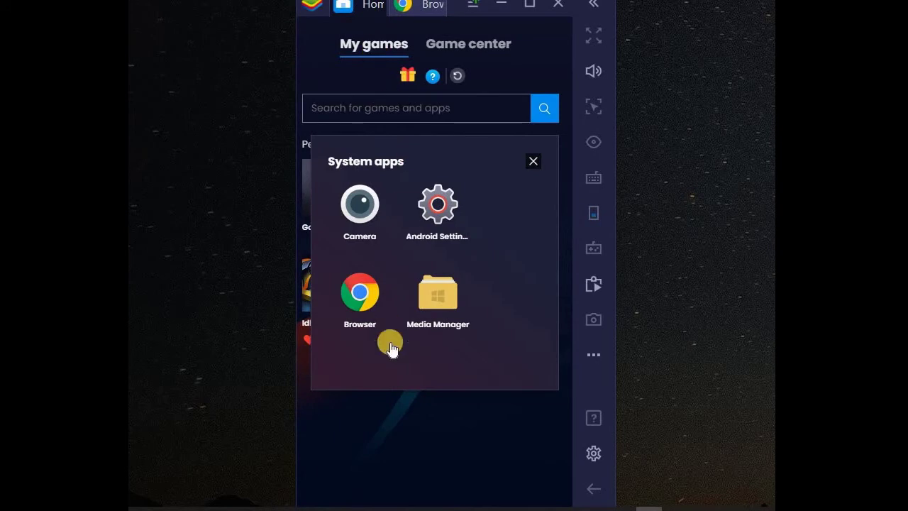
left_click(387, 417)
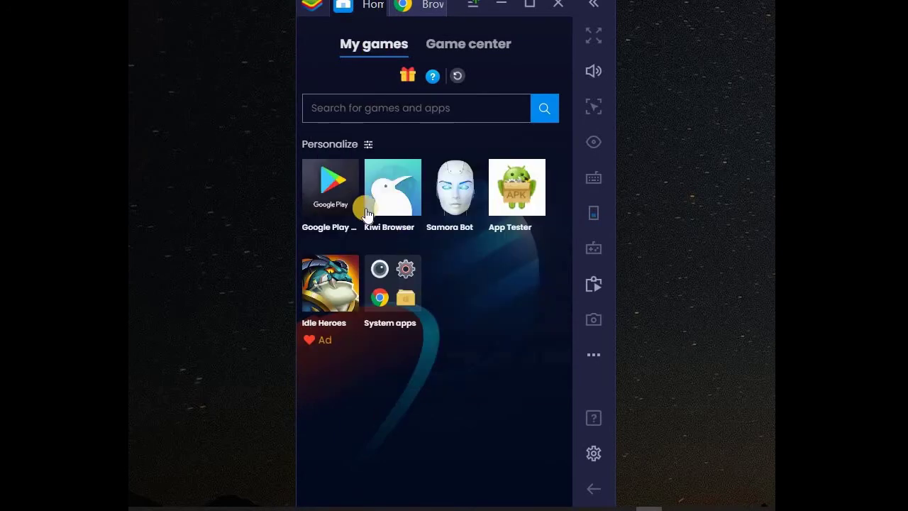
left_click(331, 192)
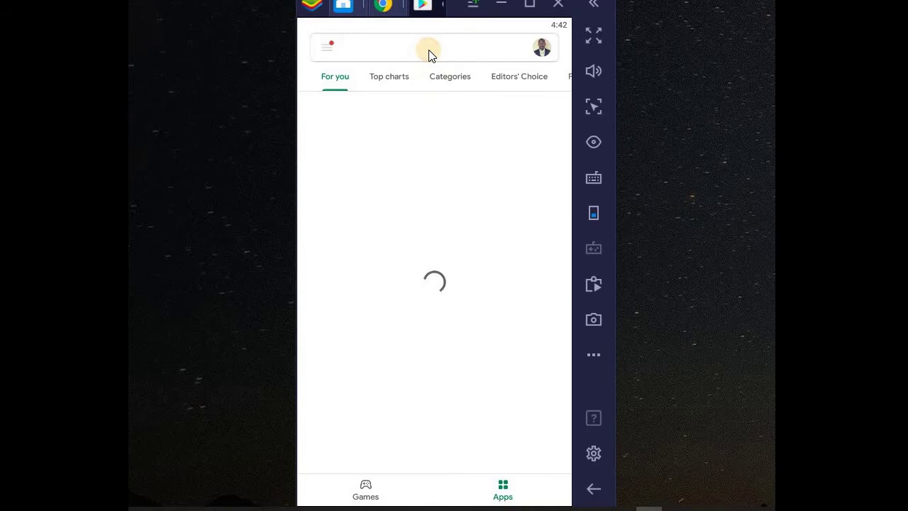
Search the Play Store for 'samora bot' using the history suggestion
left_click(428, 49)
left_click(360, 83)
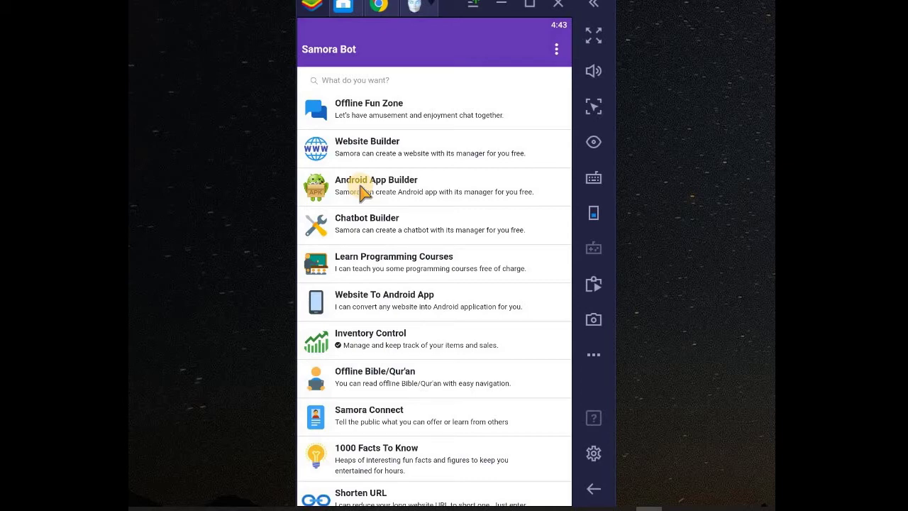
Open the Website To Android App chat and scroll its history to the latest welcome menu
left_click(381, 301)
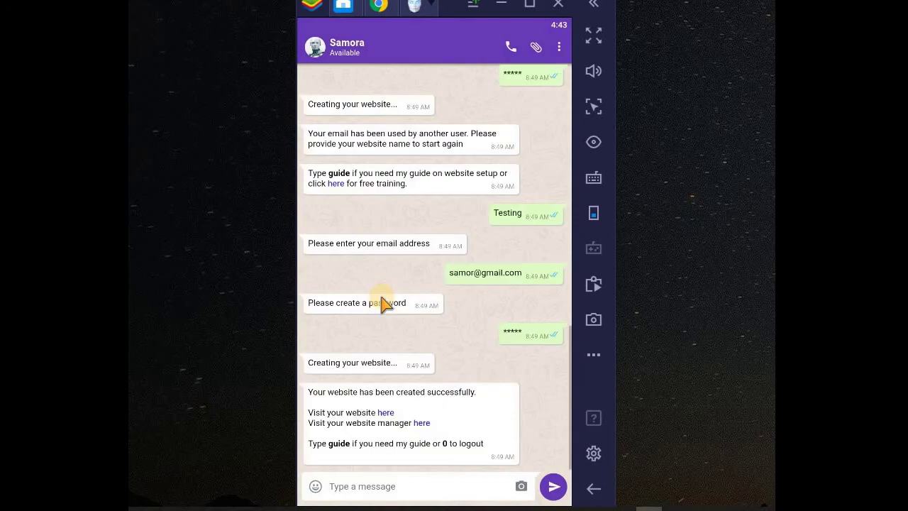
scroll(382, 301, "up", 10)
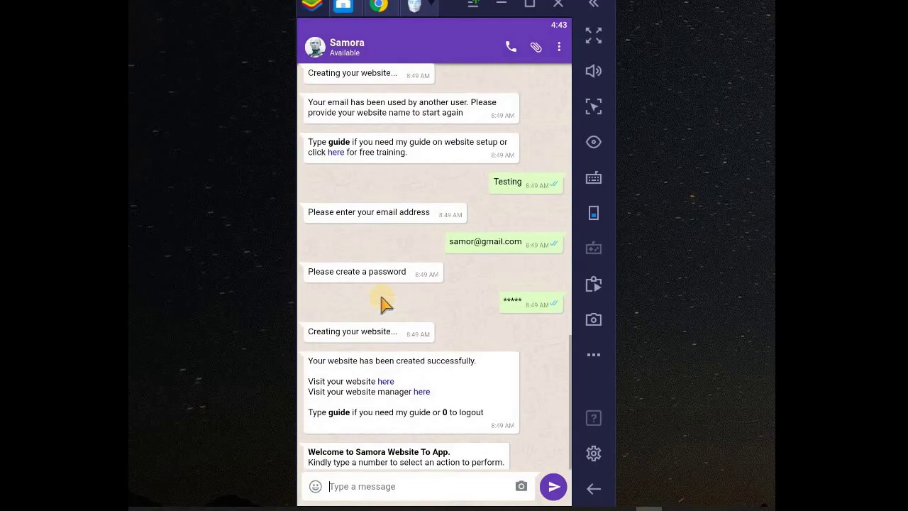
scroll(381, 302, "up", 10)
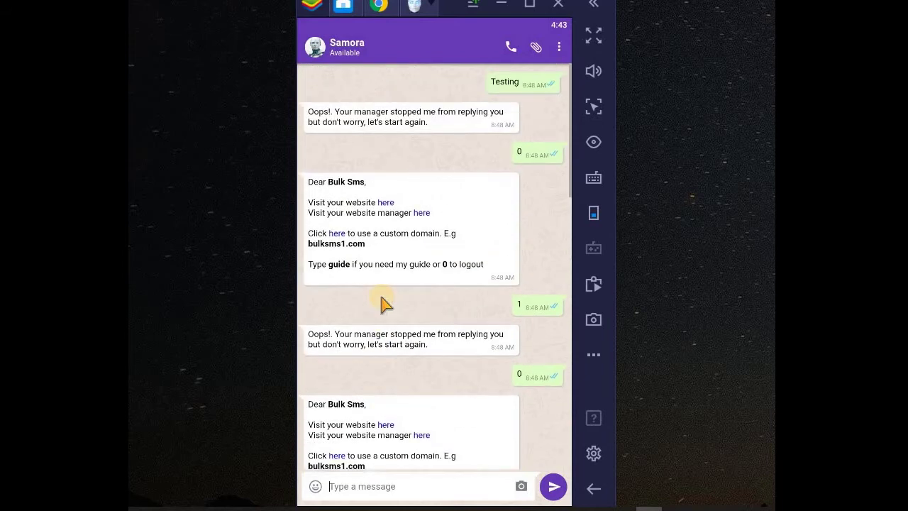
scroll(382, 304, "down", 3)
scroll(382, 303, "up", 3)
scroll(382, 304, "down", 10)
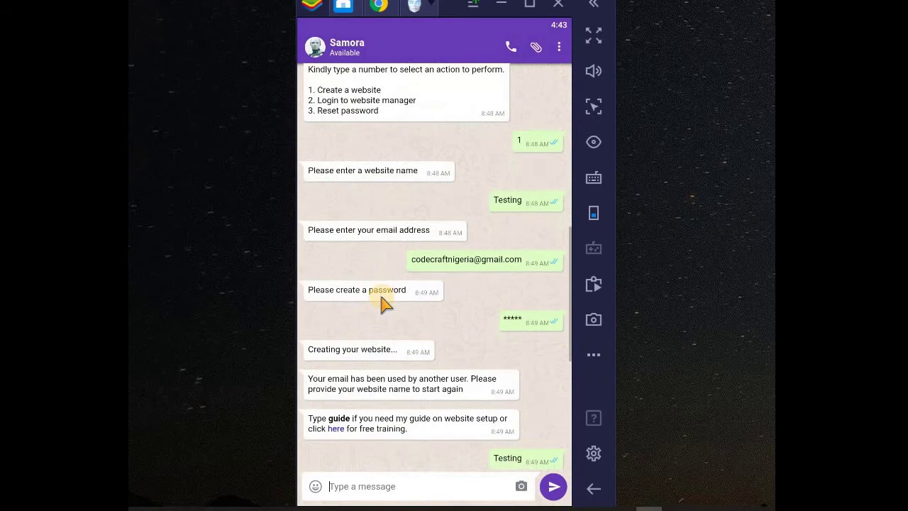
scroll(382, 301, "down", 8)
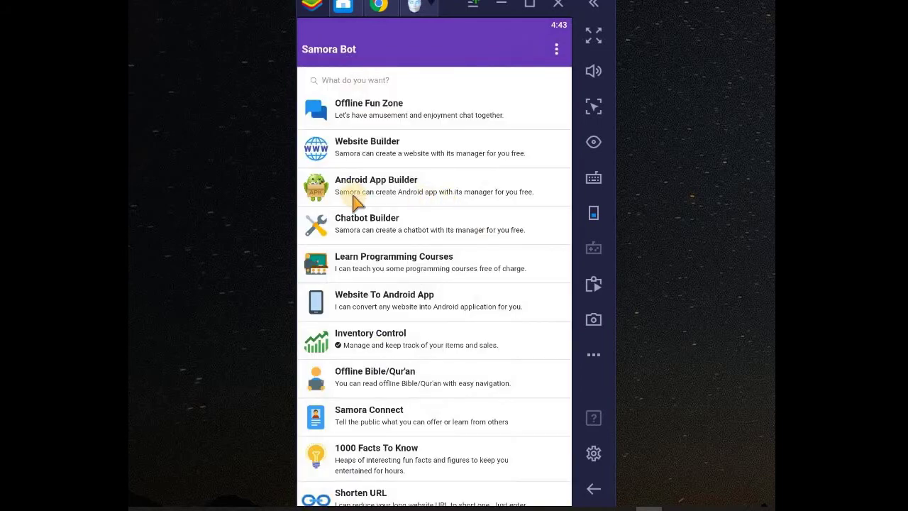
Open the Android App Builder chat and send 0 to log out
left_click(400, 190)
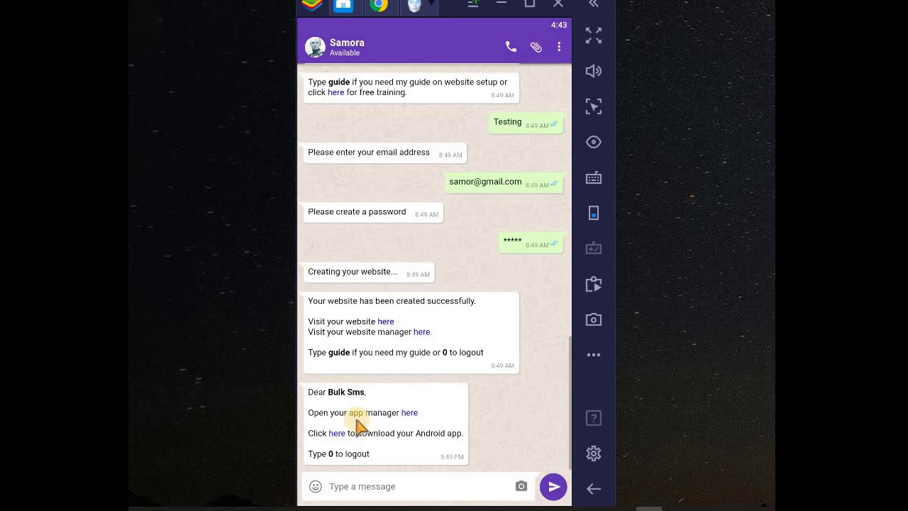
type("0")
key("Return")
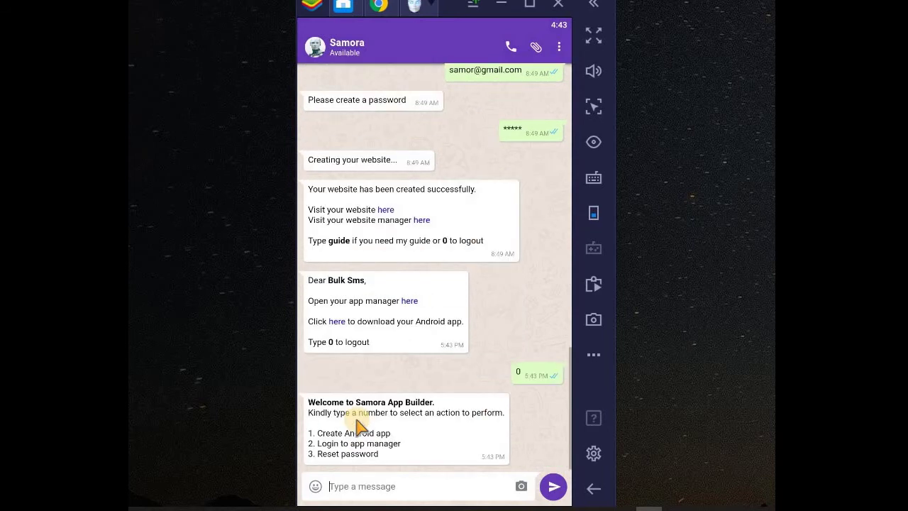